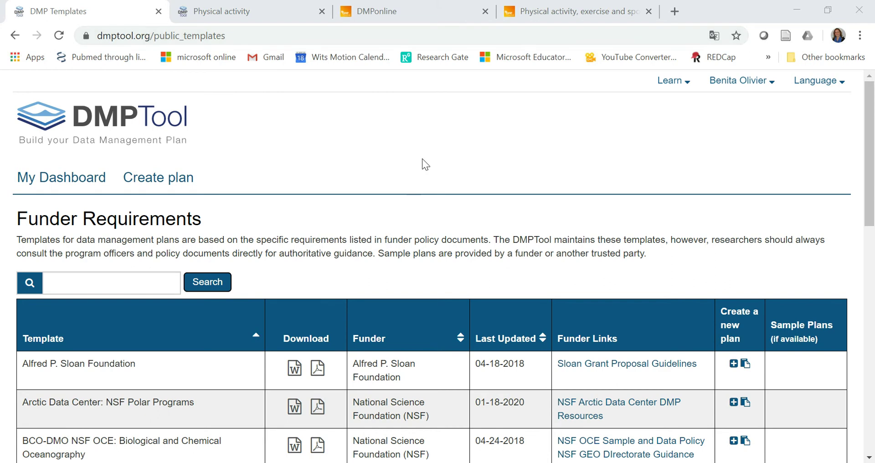
Step: Show the Learn resources and look through the first page of funder requirement templates down to the end of the table
{"action": "left_click", "coordinate": [690, 83]}
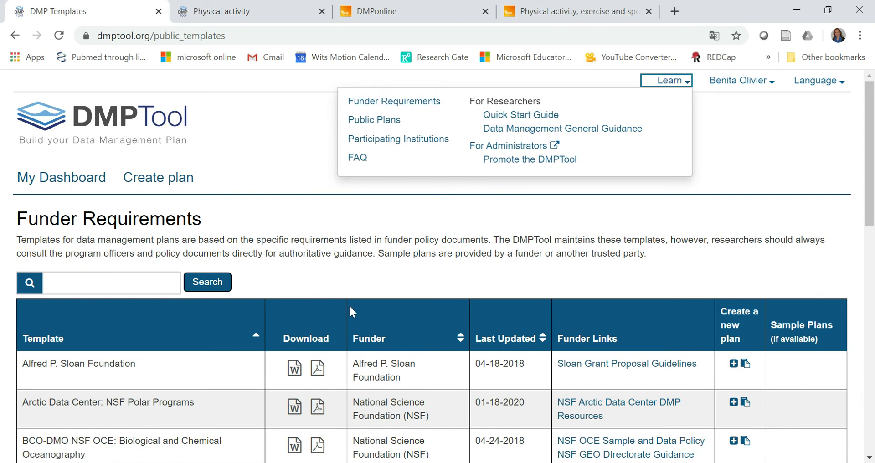
{"action": "scroll", "coordinate": [349, 303], "scroll_direction": "down", "scroll_amount": 3}
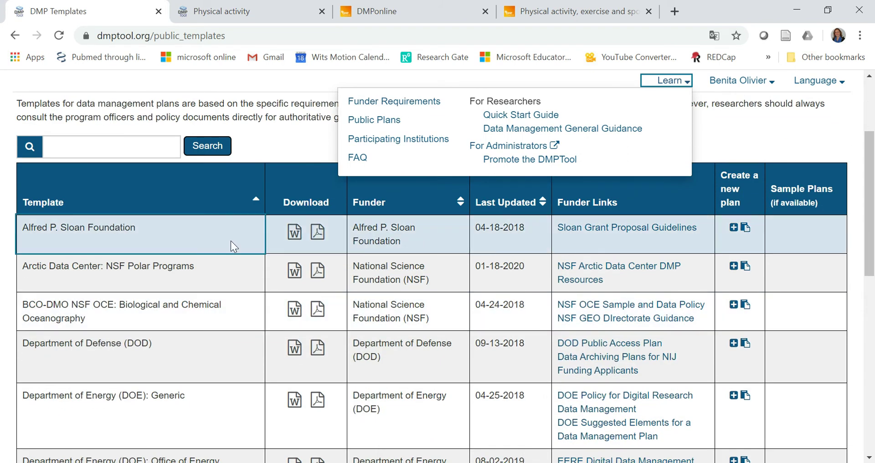
{"action": "left_click", "coordinate": [494, 350]}
{"action": "scroll", "coordinate": [490, 352], "scroll_direction": "down", "scroll_amount": 3}
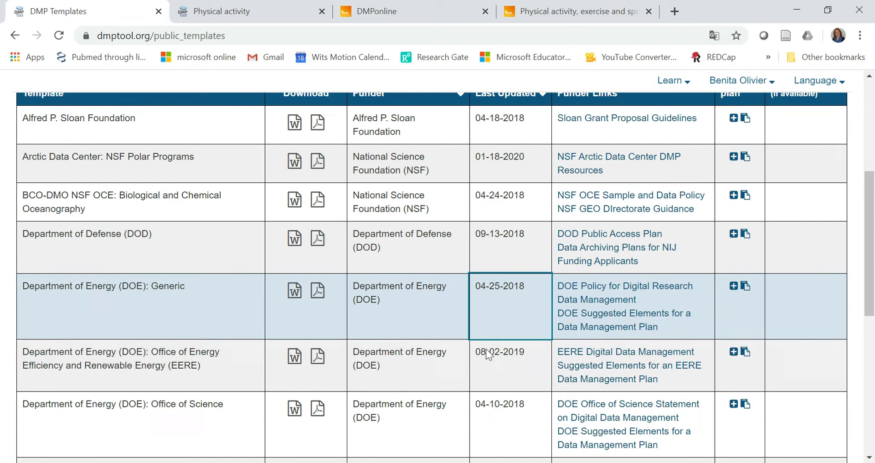
{"action": "scroll", "coordinate": [242, 226], "scroll_direction": "down", "scroll_amount": 2}
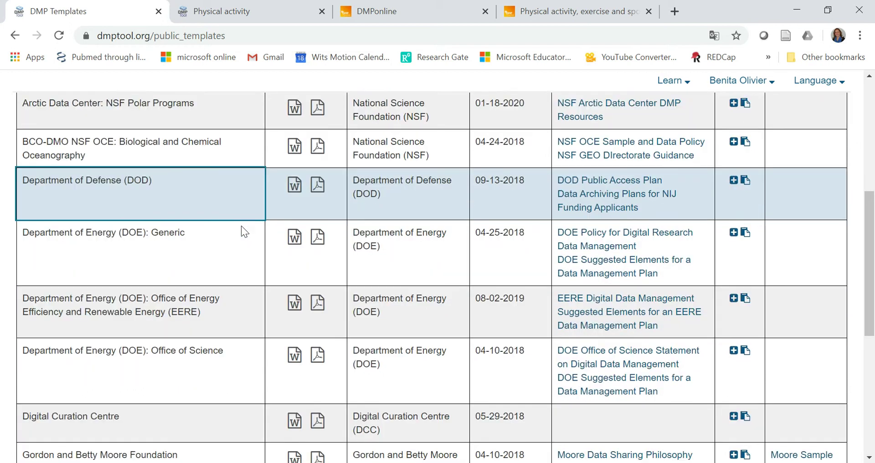
{"action": "scroll", "coordinate": [241, 225], "scroll_direction": "down", "scroll_amount": 5}
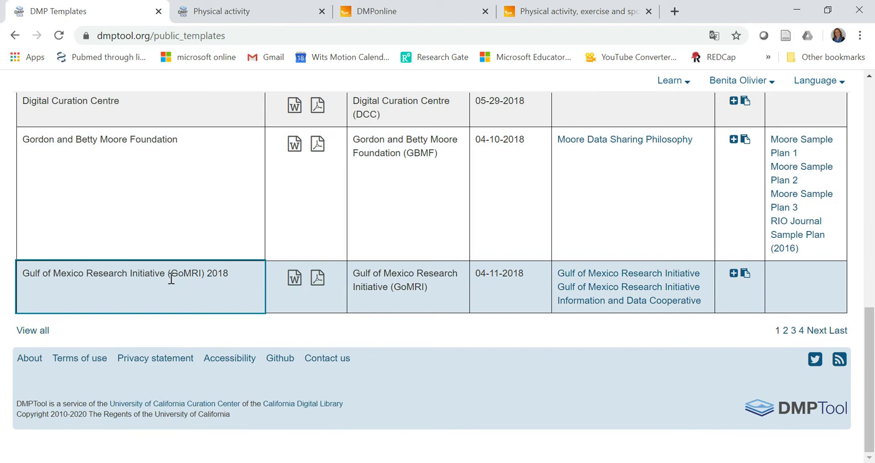
Step: Show all funder templates on one page and review the full list, including the NSF templates and their funder links
{"action": "left_click", "coordinate": [32, 331]}
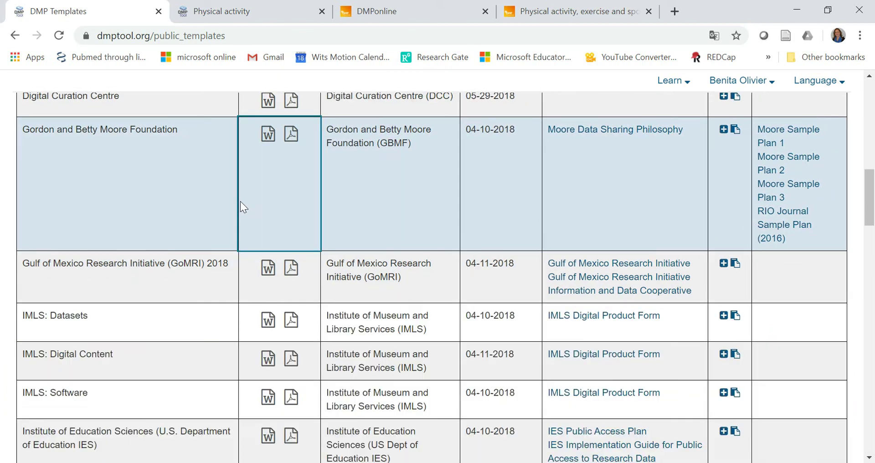
{"action": "scroll", "coordinate": [239, 207], "scroll_direction": "down", "scroll_amount": 13}
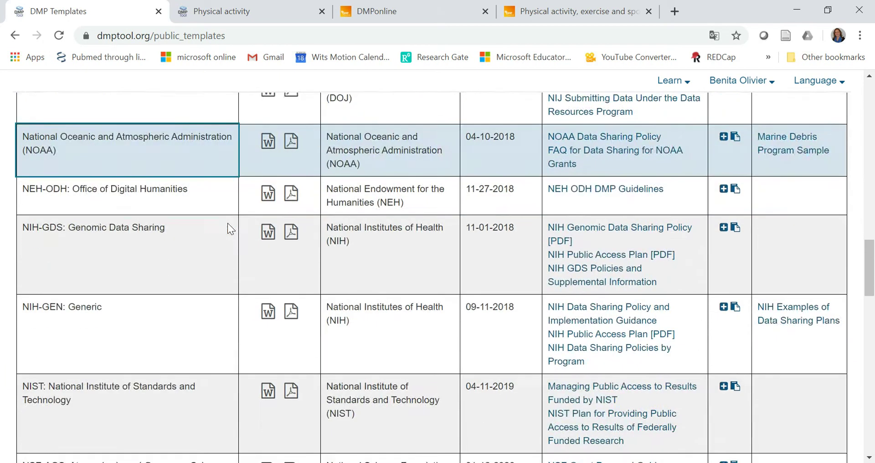
{"action": "scroll", "coordinate": [217, 237], "scroll_direction": "down", "scroll_amount": 20}
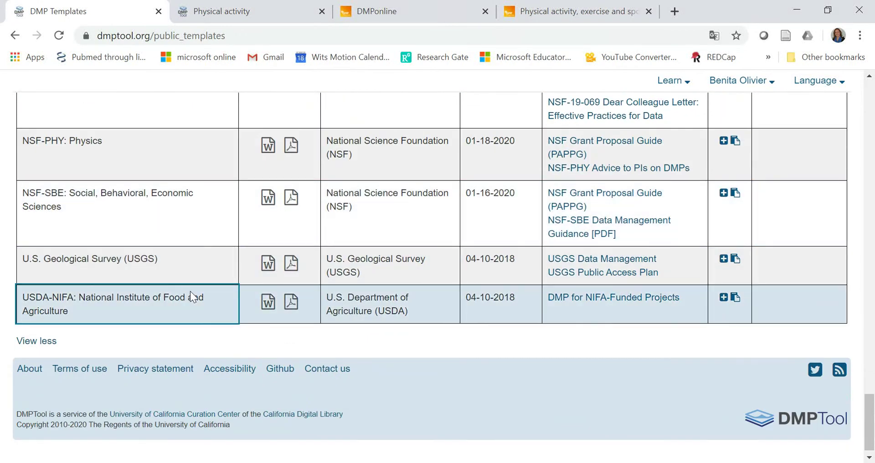
{"action": "scroll", "coordinate": [191, 298], "scroll_direction": "up", "scroll_amount": 2}
{"action": "scroll", "coordinate": [190, 284], "scroll_direction": "up", "scroll_amount": 4}
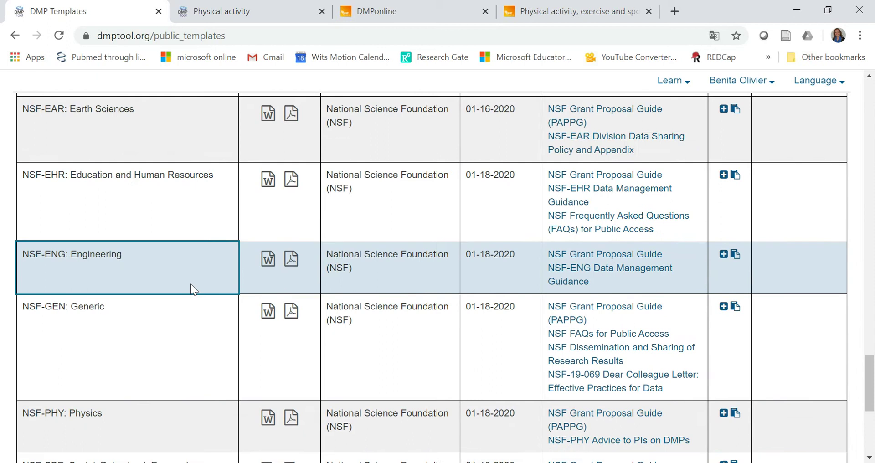
{"action": "scroll", "coordinate": [190, 283], "scroll_direction": "up", "scroll_amount": 1}
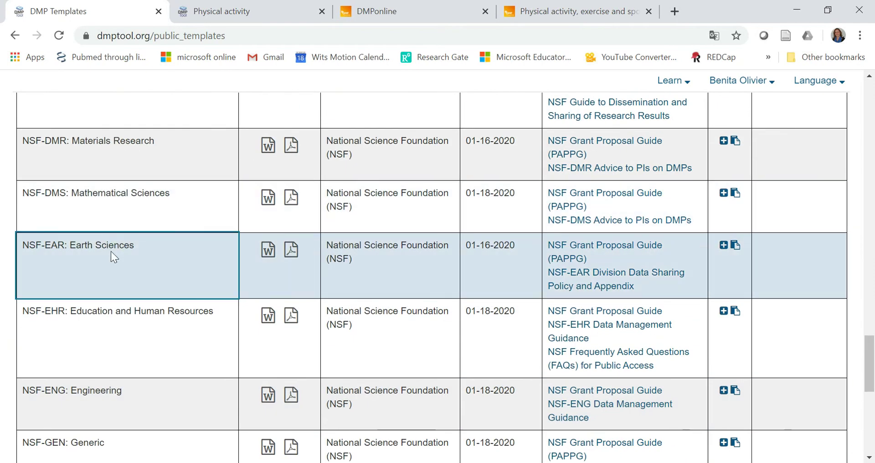
{"action": "left_click", "coordinate": [605, 257]}
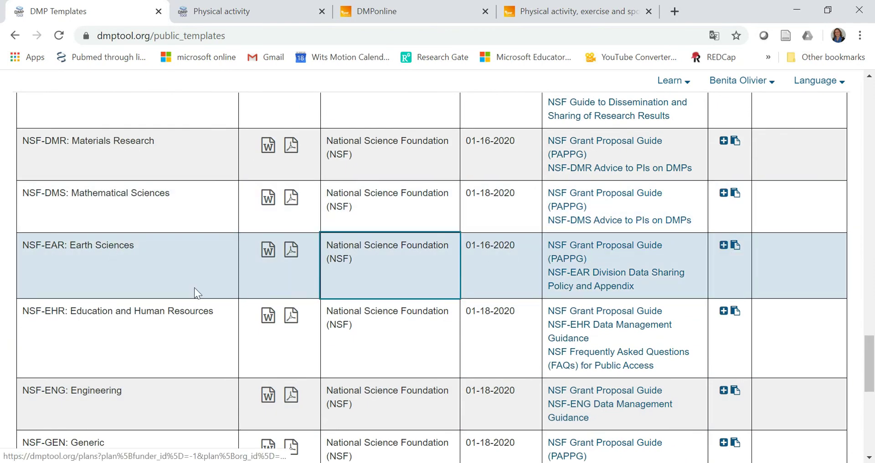
{"action": "scroll", "coordinate": [129, 288], "scroll_direction": "up", "scroll_amount": 4}
{"action": "scroll", "coordinate": [130, 289], "scroll_direction": "up", "scroll_amount": 15}
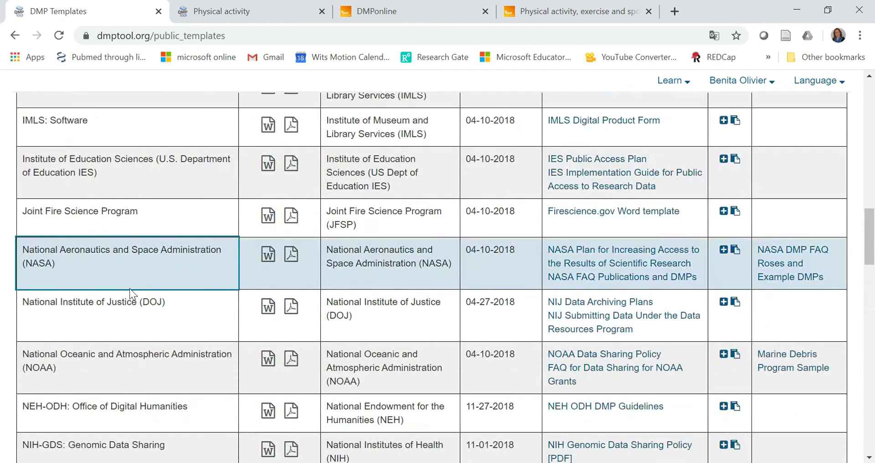
{"action": "scroll", "coordinate": [129, 289], "scroll_direction": "up", "scroll_amount": 12}
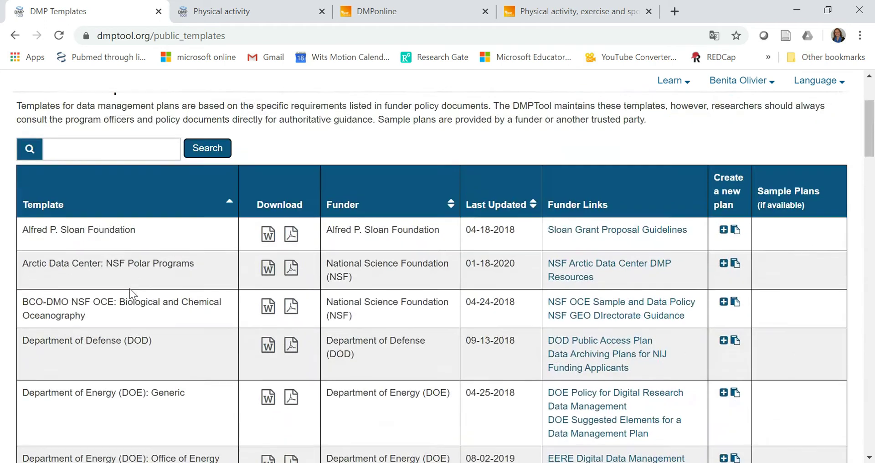
{"action": "scroll", "coordinate": [130, 287], "scroll_direction": "up", "scroll_amount": 2}
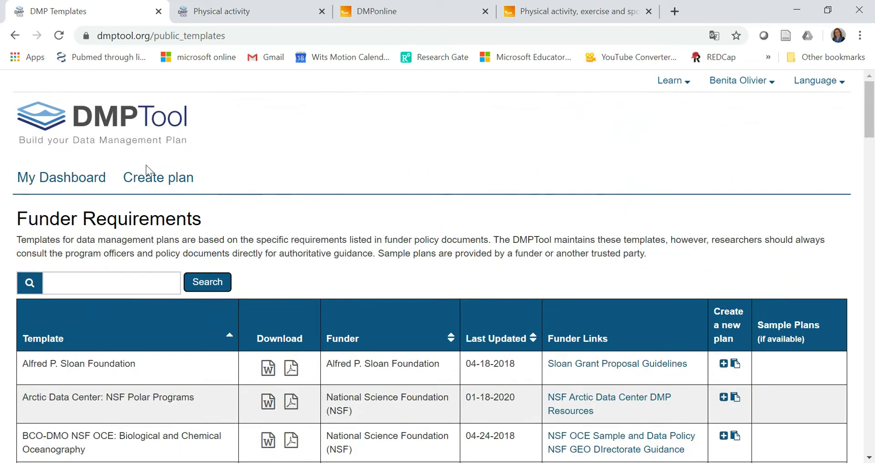
Step: Switch to the Physical activity plan and review the fields of its Project Details form, including the Principal Investigator section
{"action": "left_click", "coordinate": [237, 16]}
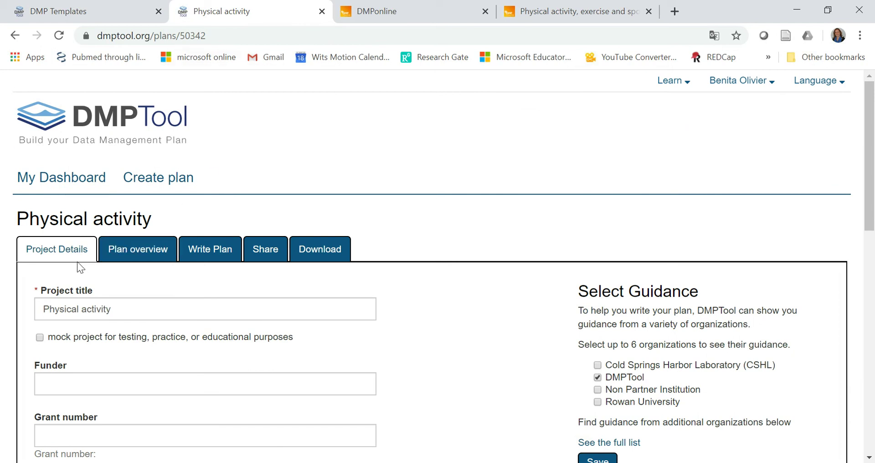
{"action": "scroll", "coordinate": [202, 347], "scroll_direction": "down", "scroll_amount": 7}
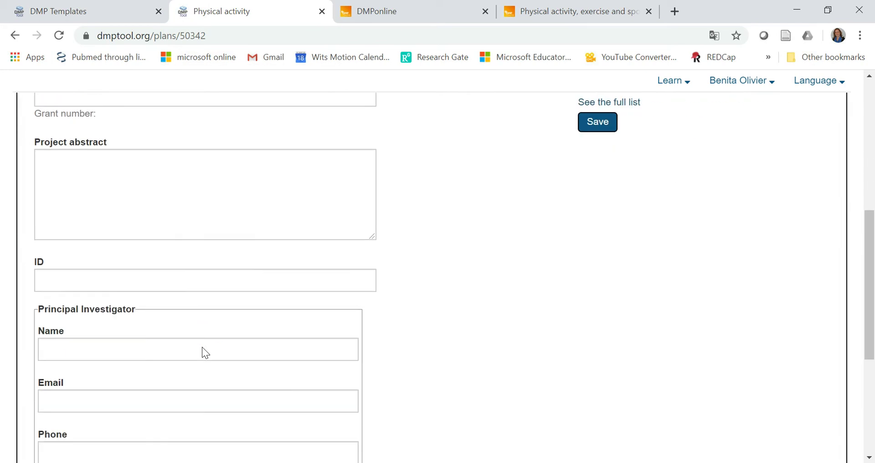
{"action": "left_click", "coordinate": [202, 350]}
{"action": "scroll", "coordinate": [202, 348], "scroll_direction": "down", "scroll_amount": 5}
{"action": "scroll", "coordinate": [123, 305], "scroll_direction": "up", "scroll_amount": 12}
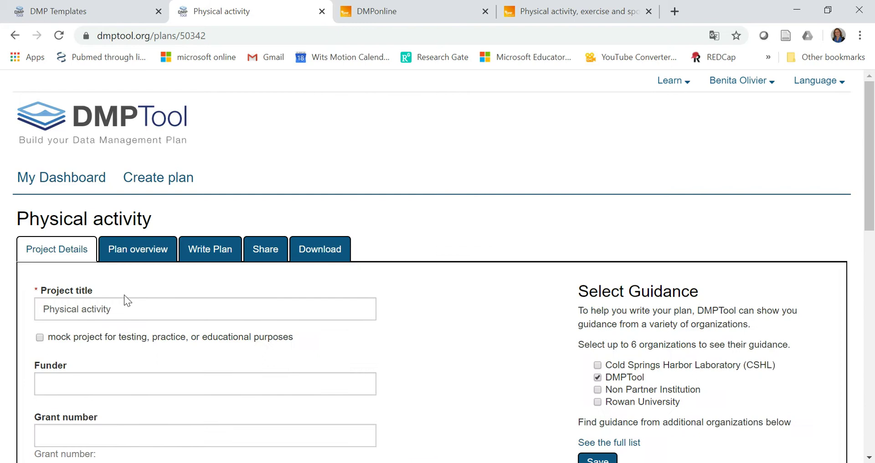
Step: Open the Physical activity plan's overview and read through the Digital Curation Centre template's instructions
{"action": "left_click", "coordinate": [145, 250]}
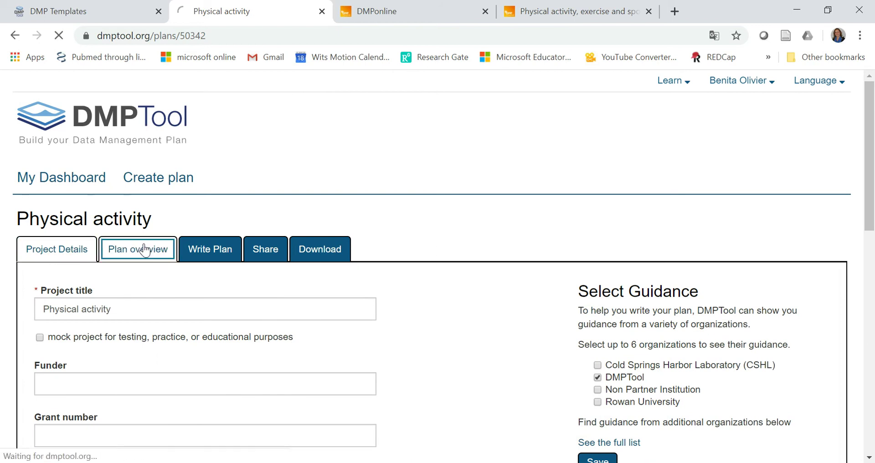
{"action": "scroll", "coordinate": [156, 278], "scroll_direction": "down", "scroll_amount": 10}
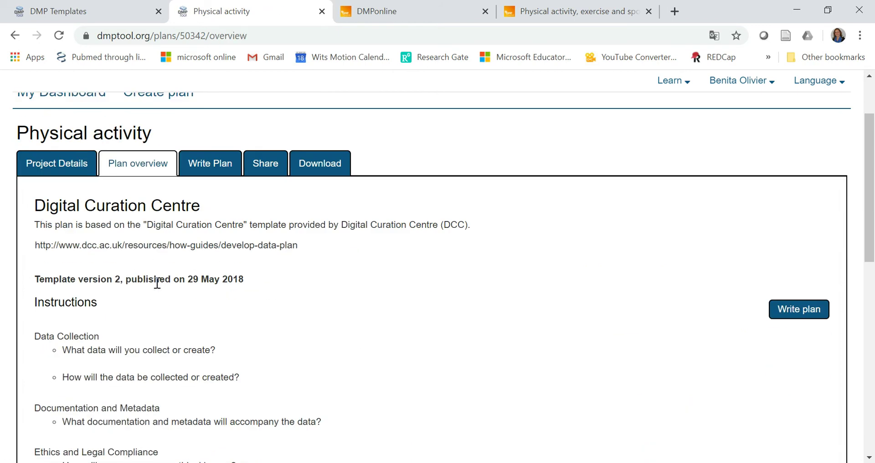
{"action": "scroll", "coordinate": [156, 283], "scroll_direction": "up", "scroll_amount": 10}
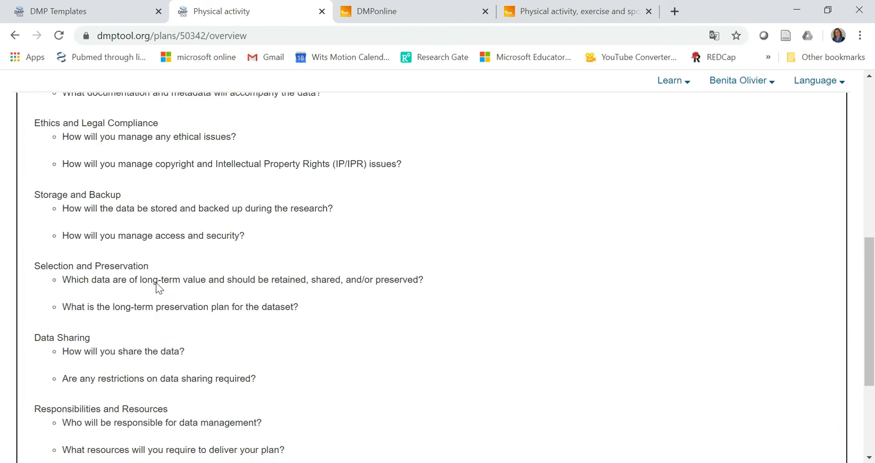
Step: Open the plan for writing, expand the Data Collection section, and examine its two questions with their DCC guidance
{"action": "left_click", "coordinate": [202, 252]}
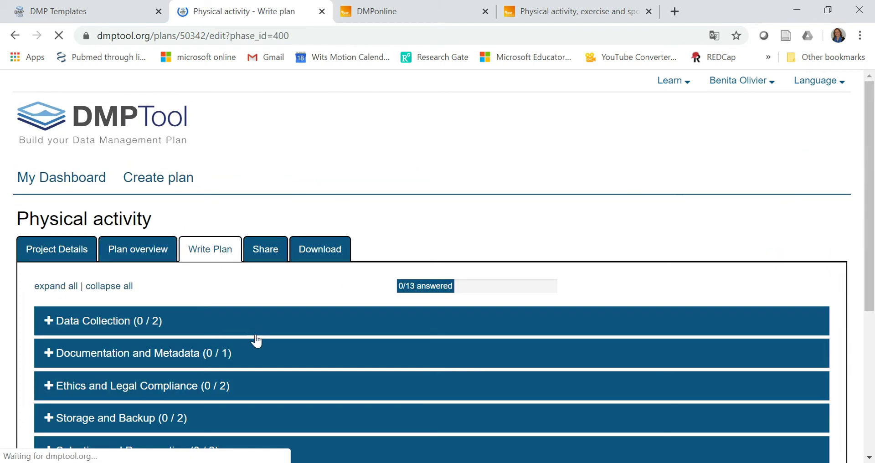
{"action": "scroll", "coordinate": [254, 341], "scroll_direction": "down", "scroll_amount": 3}
{"action": "left_click", "coordinate": [268, 189]}
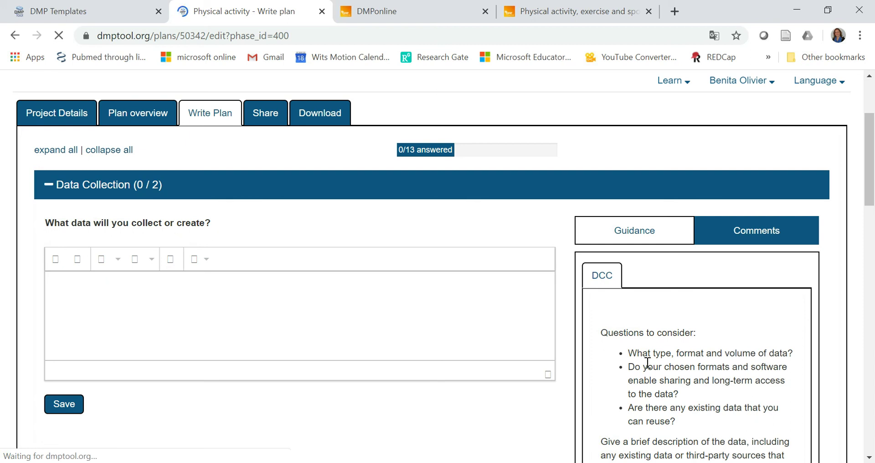
{"action": "scroll", "coordinate": [680, 346], "scroll_direction": "down", "scroll_amount": 6}
{"action": "scroll", "coordinate": [680, 346], "scroll_direction": "up", "scroll_amount": 3}
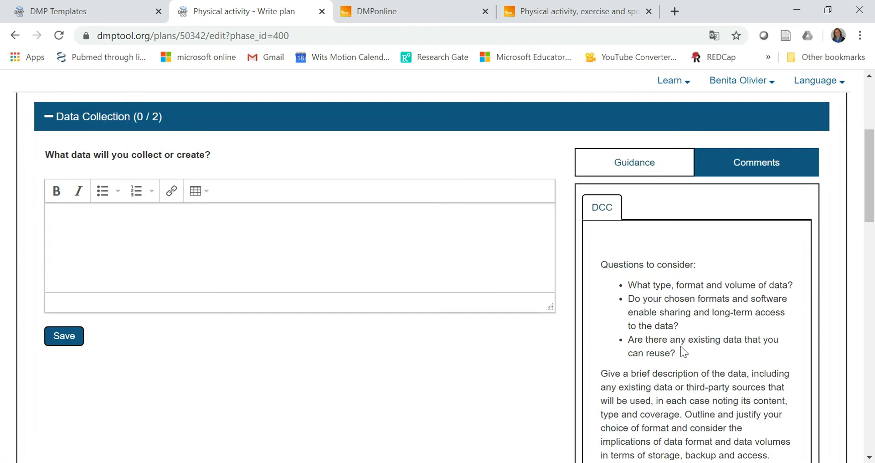
{"action": "scroll", "coordinate": [683, 393], "scroll_direction": "down", "scroll_amount": 1}
{"action": "scroll", "coordinate": [683, 392], "scroll_direction": "down", "scroll_amount": 2}
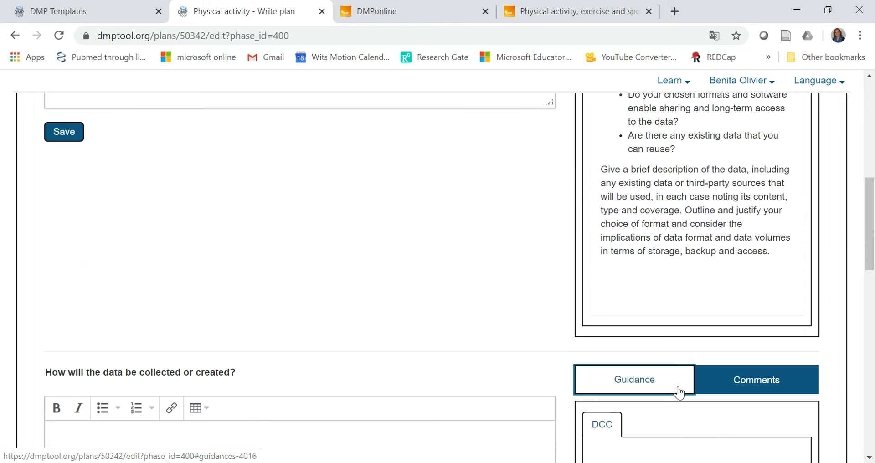
{"action": "scroll", "coordinate": [364, 344], "scroll_direction": "down", "scroll_amount": 4}
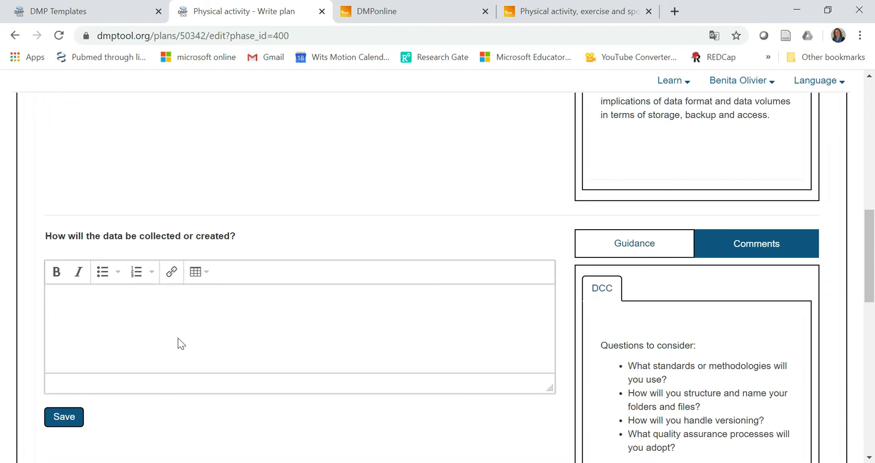
{"action": "scroll", "coordinate": [666, 351], "scroll_direction": "down", "scroll_amount": 3}
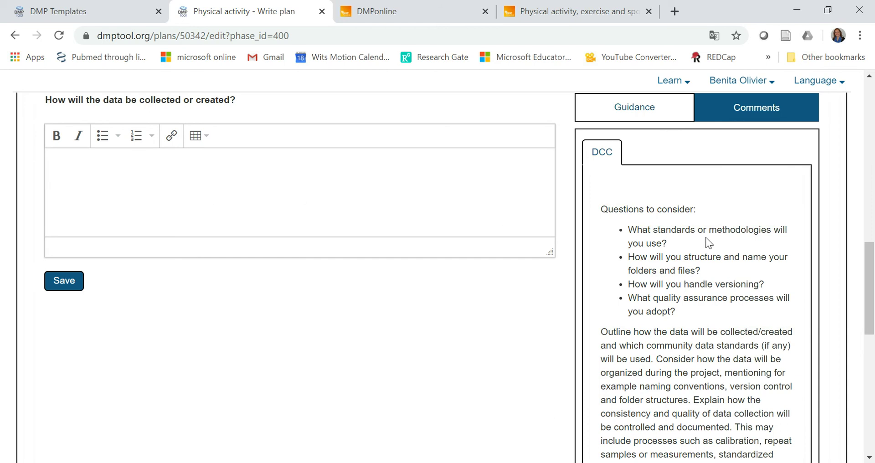
{"action": "scroll", "coordinate": [706, 237], "scroll_direction": "down", "scroll_amount": 4}
{"action": "scroll", "coordinate": [249, 392], "scroll_direction": "down", "scroll_amount": 4}
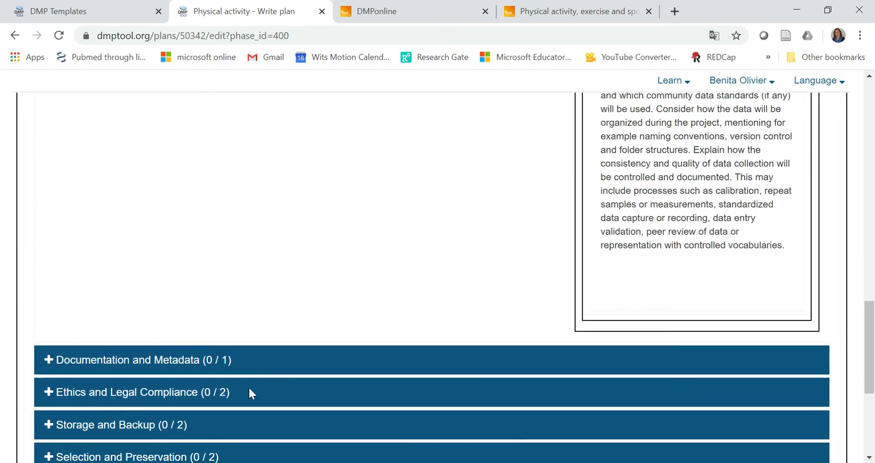
Step: Expand the Documentation and Metadata section and examine its question and the accompanying guidance
{"action": "left_click", "coordinate": [254, 201]}
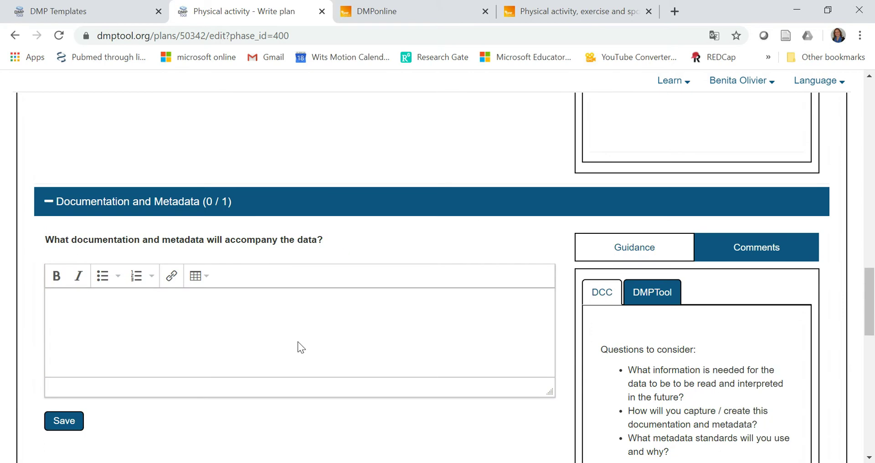
{"action": "scroll", "coordinate": [298, 341], "scroll_direction": "down", "scroll_amount": 3}
{"action": "scroll", "coordinate": [298, 340], "scroll_direction": "down", "scroll_amount": 1}
{"action": "scroll", "coordinate": [298, 340], "scroll_direction": "up", "scroll_amount": 3}
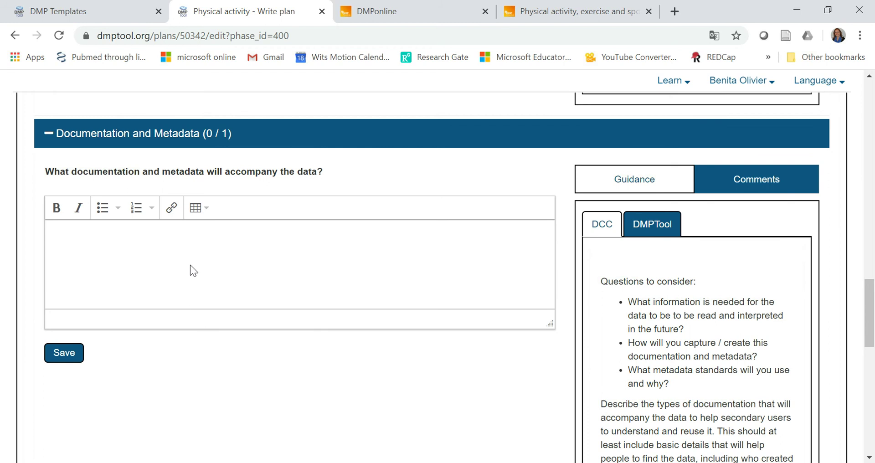
{"action": "scroll", "coordinate": [190, 265], "scroll_direction": "down", "scroll_amount": 13}
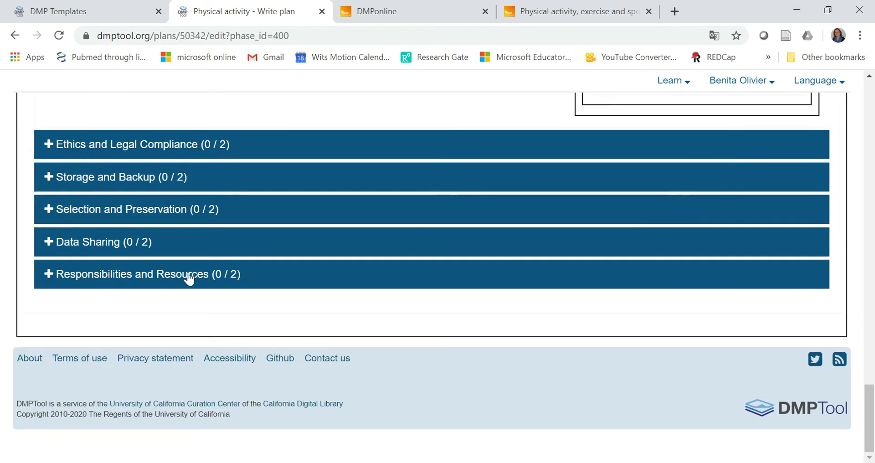
Step: Expand the Data Sharing section, review its questions and guidance, and return to the beginning of the plan
{"action": "left_click", "coordinate": [191, 246]}
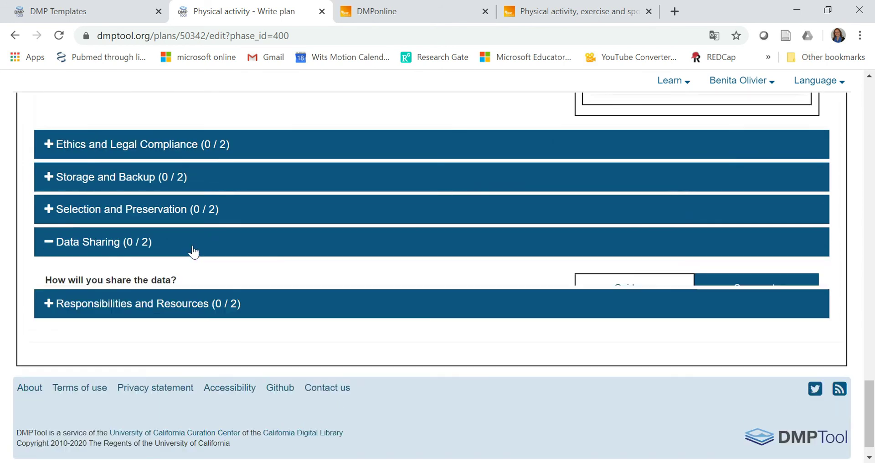
{"action": "scroll", "coordinate": [198, 297], "scroll_direction": "down", "scroll_amount": 6}
{"action": "scroll", "coordinate": [199, 299], "scroll_direction": "down", "scroll_amount": 4}
{"action": "scroll", "coordinate": [199, 299], "scroll_direction": "up", "scroll_amount": 20}
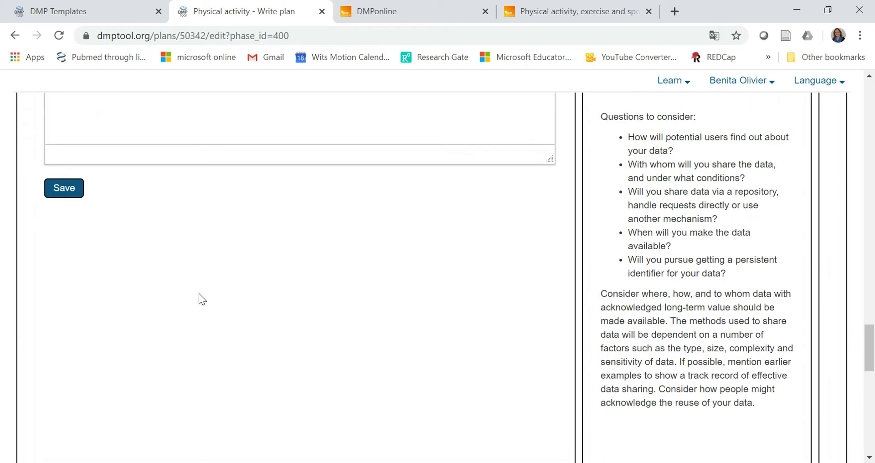
{"action": "scroll", "coordinate": [199, 294], "scroll_direction": "up", "scroll_amount": 10}
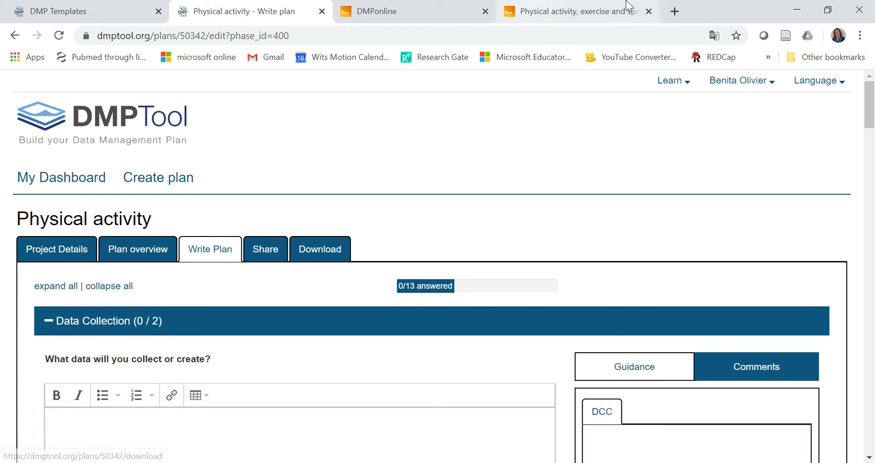
Step: Switch to DMPonline's funder requirements, check the reference options, and look through the full list of funder templates
{"action": "left_click", "coordinate": [418, 16]}
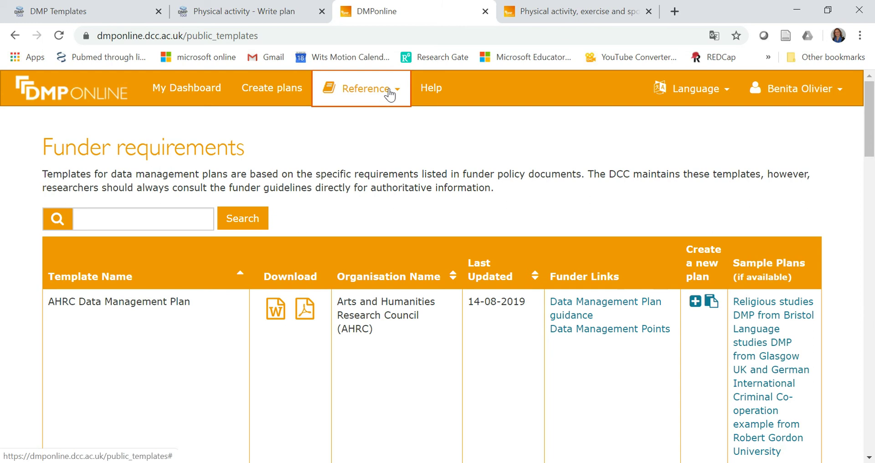
{"action": "left_click", "coordinate": [389, 94]}
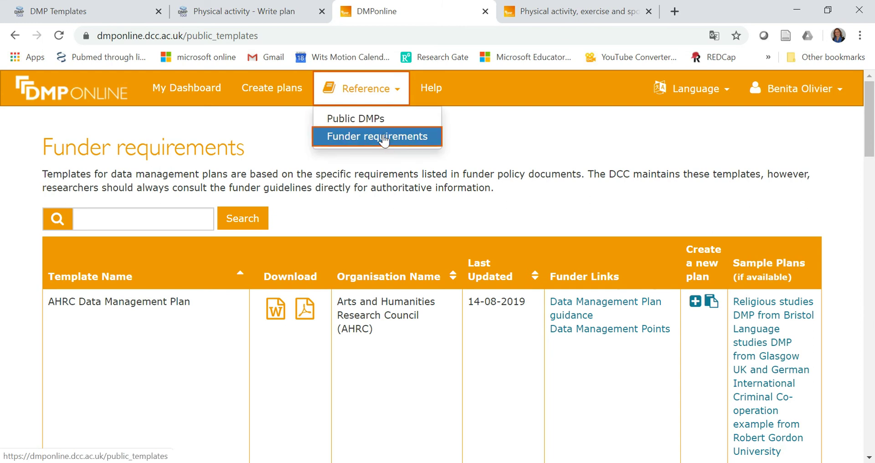
{"action": "left_click", "coordinate": [508, 138]}
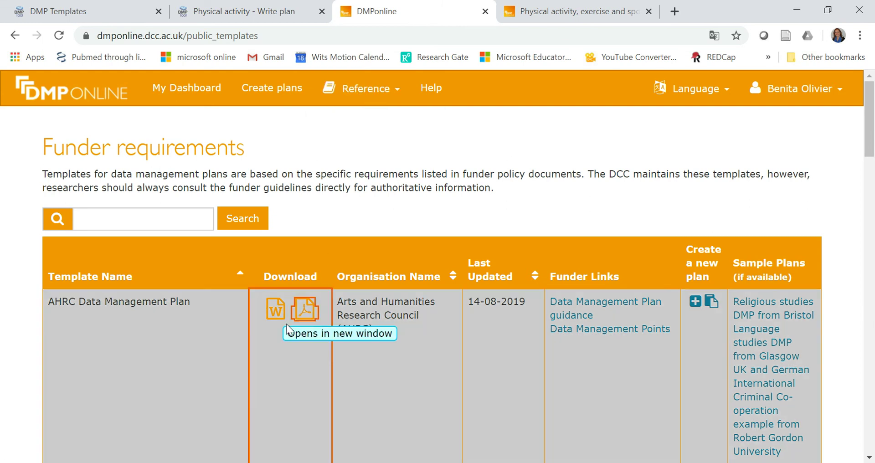
{"action": "scroll", "coordinate": [183, 329], "scroll_direction": "down", "scroll_amount": 6}
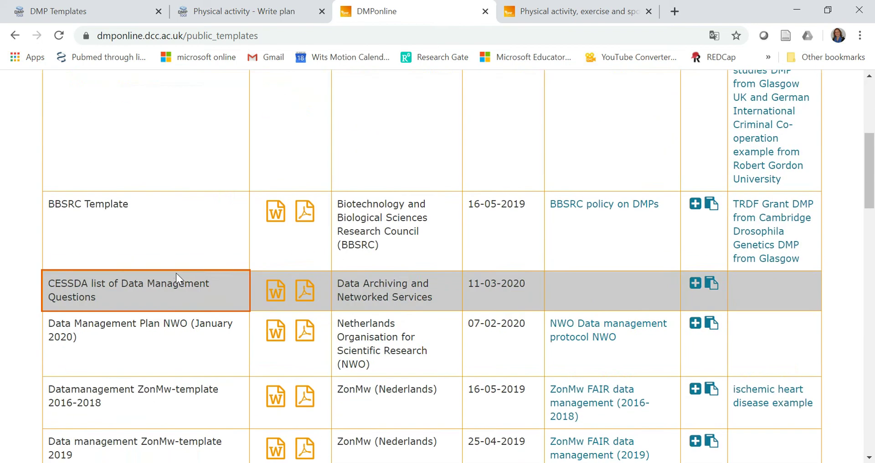
{"action": "scroll", "coordinate": [176, 254], "scroll_direction": "down", "scroll_amount": 20}
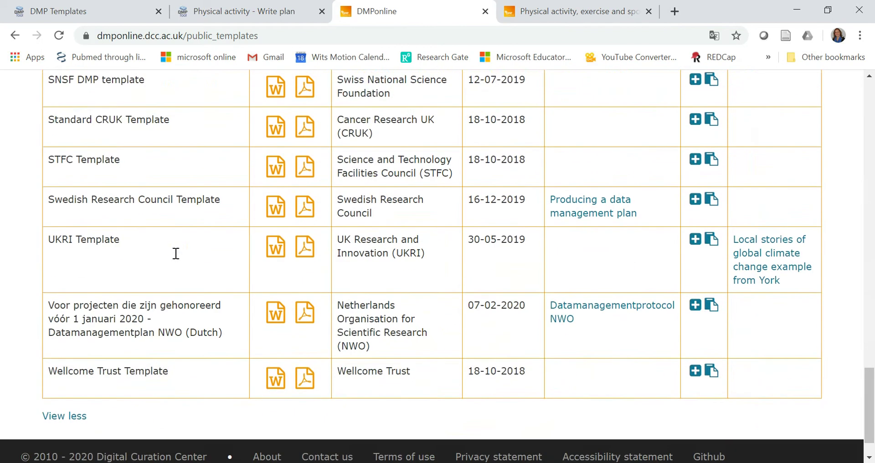
{"action": "scroll", "coordinate": [176, 253], "scroll_direction": "down", "scroll_amount": 2}
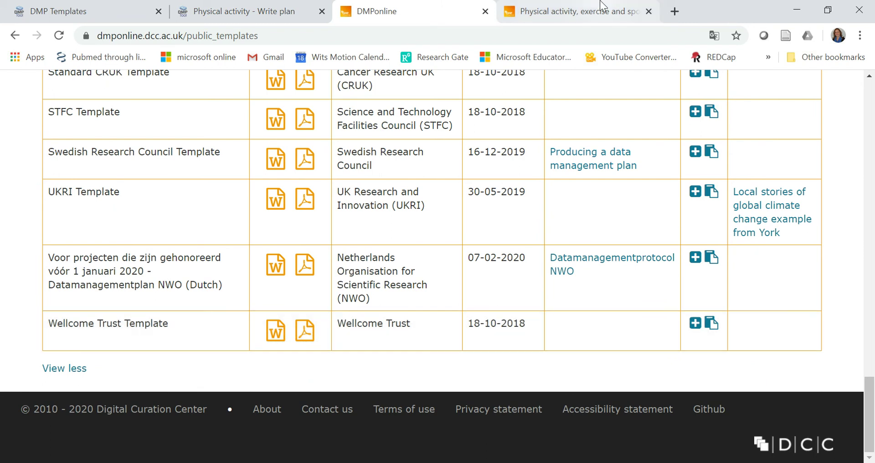
Step: Open the overview of the Physical activity, exercise and sport study plan and read through the Wellcome Trust Template's instructions and questions
{"action": "left_click", "coordinate": [556, 13]}
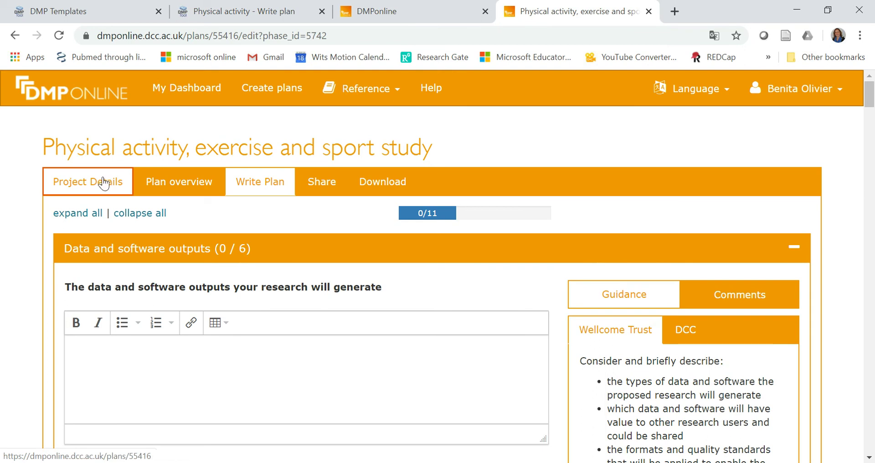
{"action": "left_click", "coordinate": [196, 185]}
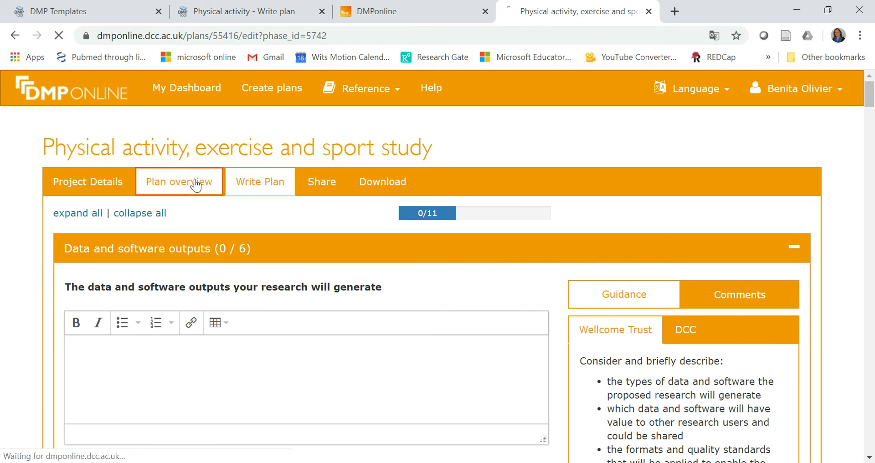
{"action": "scroll", "coordinate": [346, 269], "scroll_direction": "down", "scroll_amount": 10}
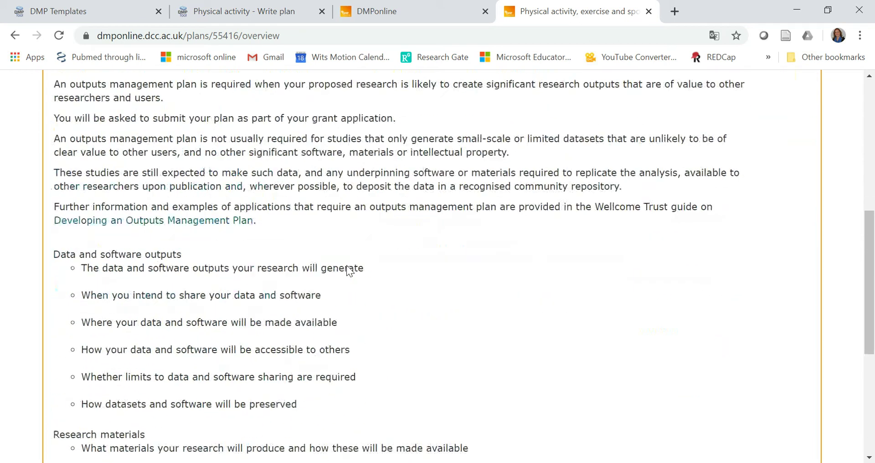
{"action": "scroll", "coordinate": [346, 269], "scroll_direction": "down", "scroll_amount": 6}
{"action": "scroll", "coordinate": [346, 268], "scroll_direction": "up", "scroll_amount": 5}
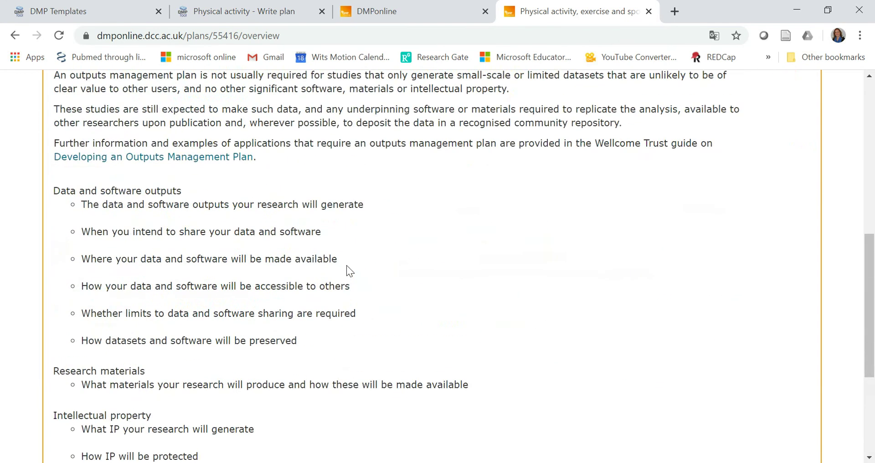
{"action": "scroll", "coordinate": [347, 265], "scroll_direction": "up", "scroll_amount": 10}
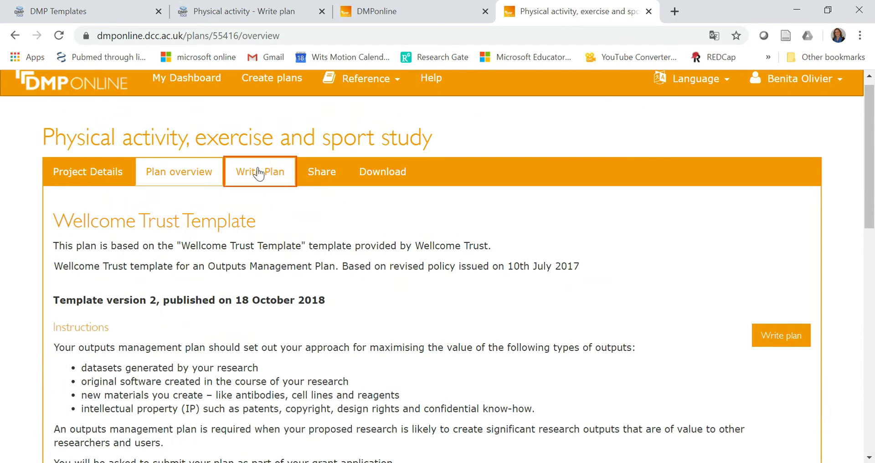
Step: Open the plan for writing, expand Data and software outputs, and examine the first question with its Wellcome Trust guidance
{"action": "left_click", "coordinate": [259, 174]}
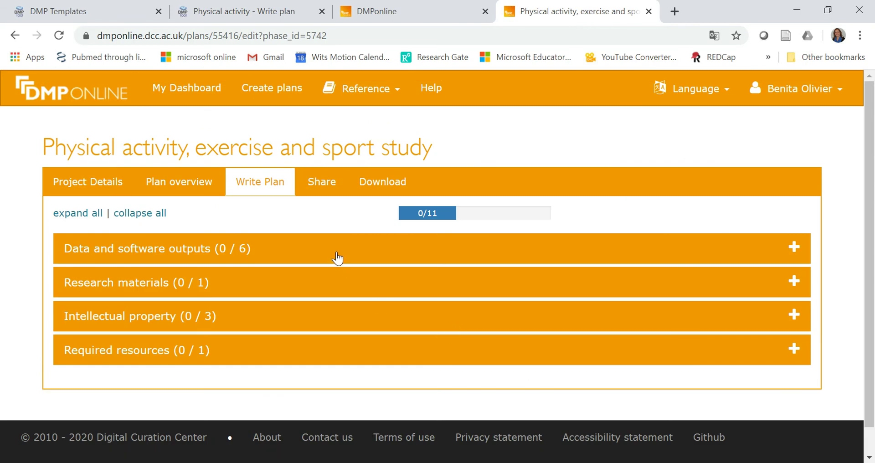
{"action": "left_click", "coordinate": [337, 259]}
{"action": "scroll", "coordinate": [365, 349], "scroll_direction": "down", "scroll_amount": 2}
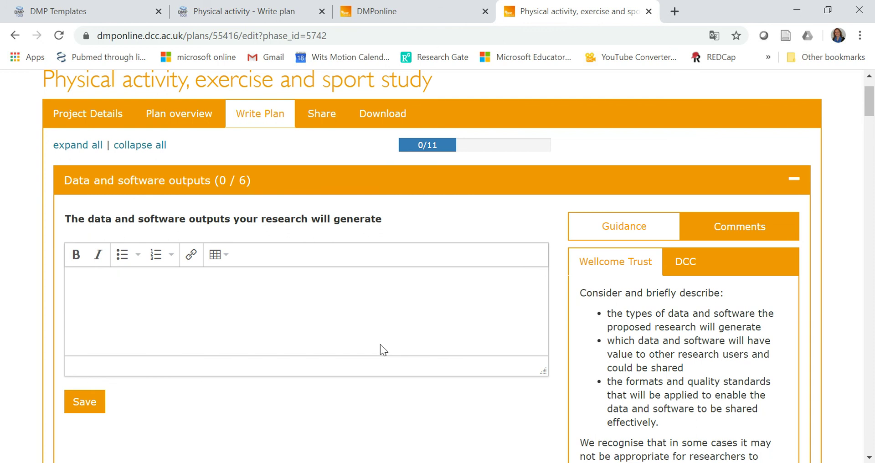
{"action": "scroll", "coordinate": [366, 327], "scroll_direction": "down", "scroll_amount": 2}
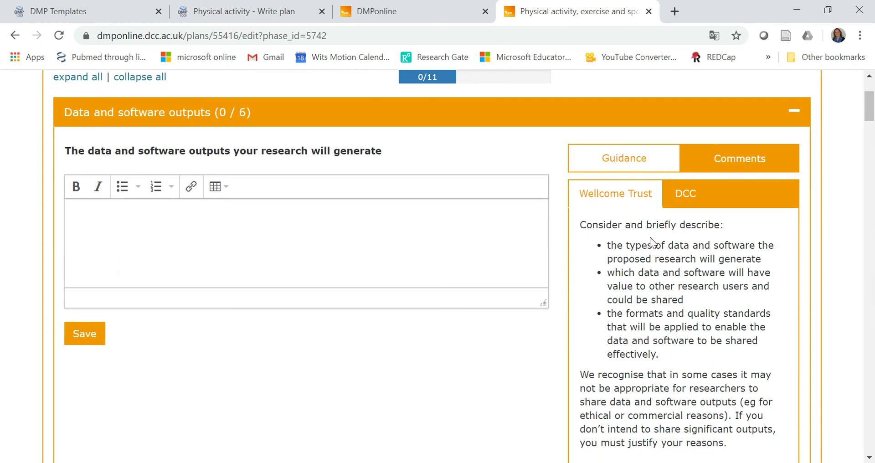
{"action": "scroll", "coordinate": [652, 393], "scroll_direction": "down", "scroll_amount": 6}
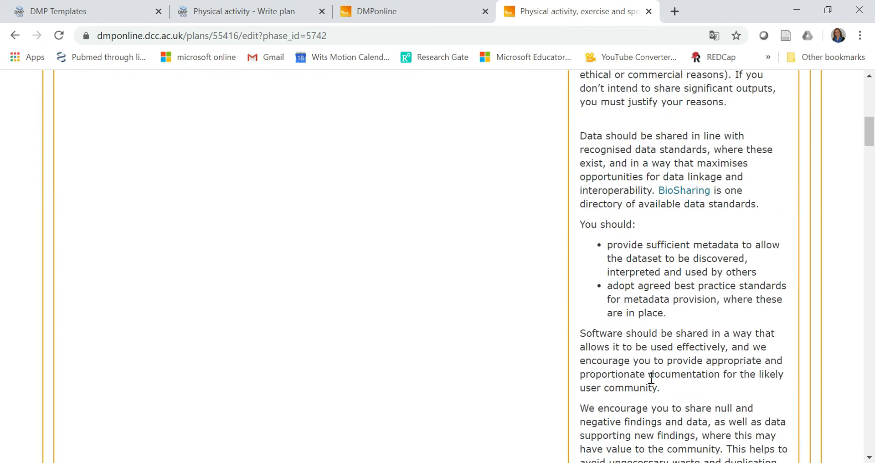
{"action": "scroll", "coordinate": [652, 375], "scroll_direction": "up", "scroll_amount": 6}
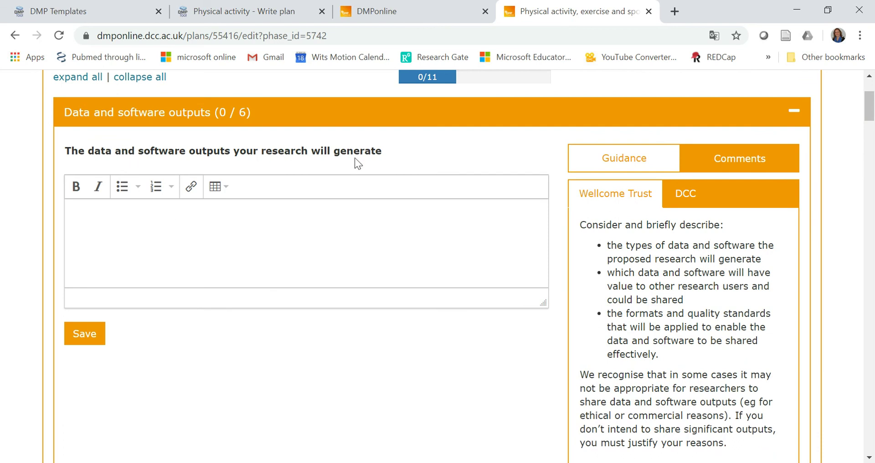
Step: Review the guidance on when, where and how data and software will be shared, and return to the beginning of the plan
{"action": "scroll", "coordinate": [653, 305], "scroll_direction": "down", "scroll_amount": 19}
{"action": "scroll", "coordinate": [653, 305], "scroll_direction": "up", "scroll_amount": 17}
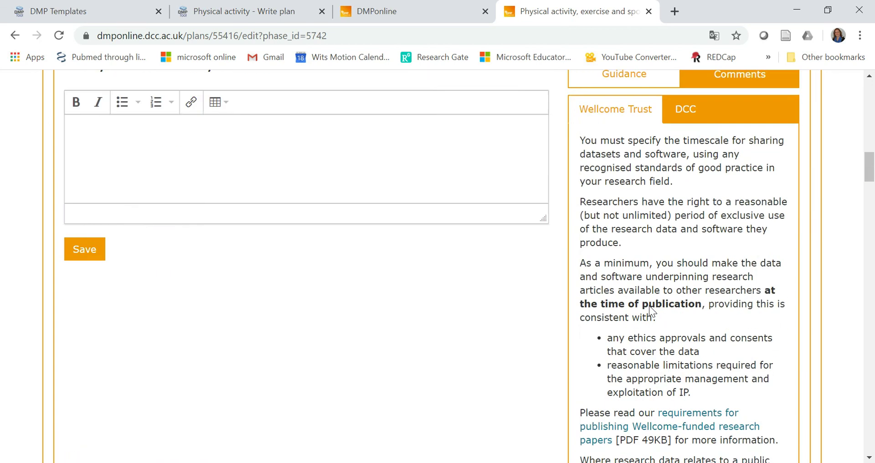
{"action": "scroll", "coordinate": [652, 305], "scroll_direction": "down", "scroll_amount": 10}
{"action": "scroll", "coordinate": [650, 306], "scroll_direction": "down", "scroll_amount": 6}
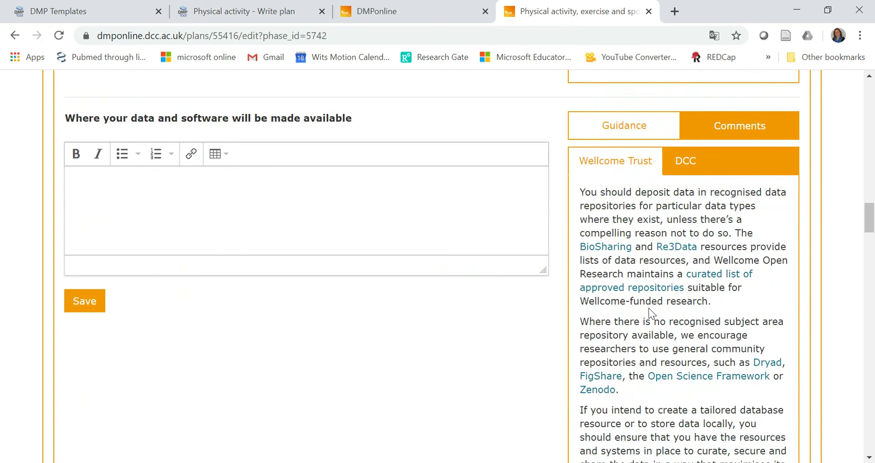
{"action": "scroll", "coordinate": [651, 312], "scroll_direction": "down", "scroll_amount": 19}
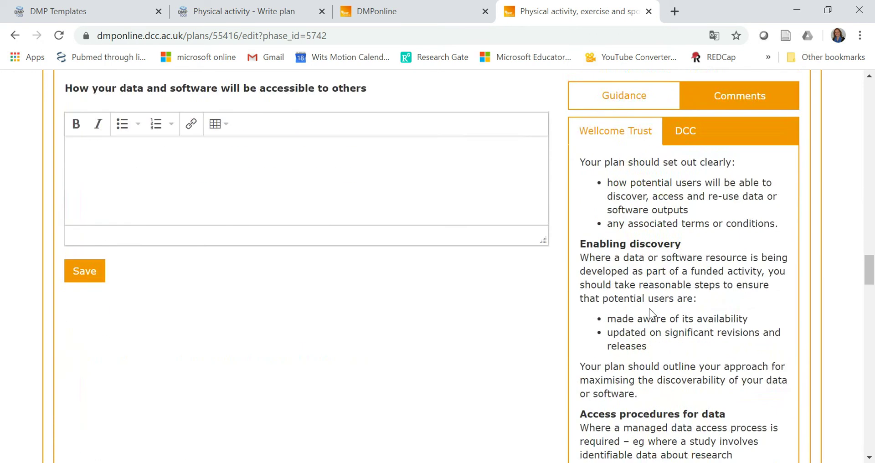
{"action": "scroll", "coordinate": [651, 312], "scroll_direction": "up", "scroll_amount": 20}
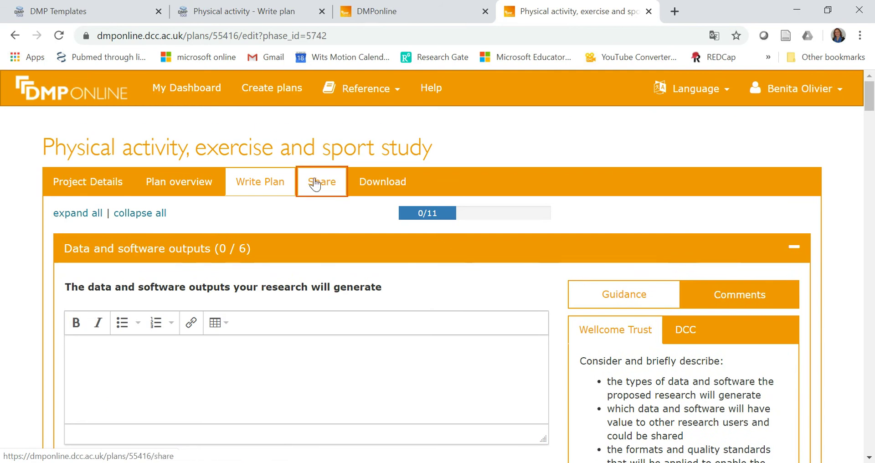